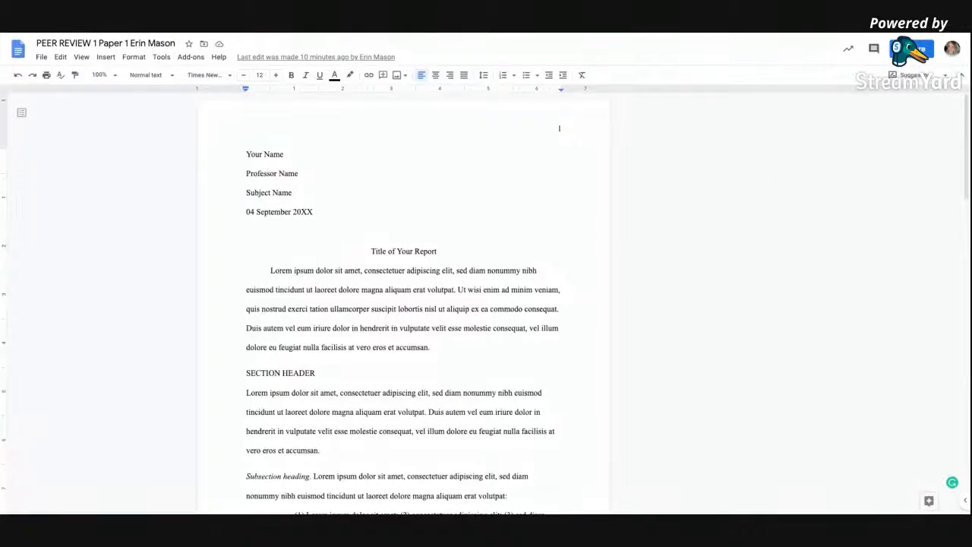
Step: Switch the document to Editing mode and insert "hkjhkljhkjhkjlh" before "consequat" in the first body paragraph
{"action": "left_click", "coordinate": [910, 74]}
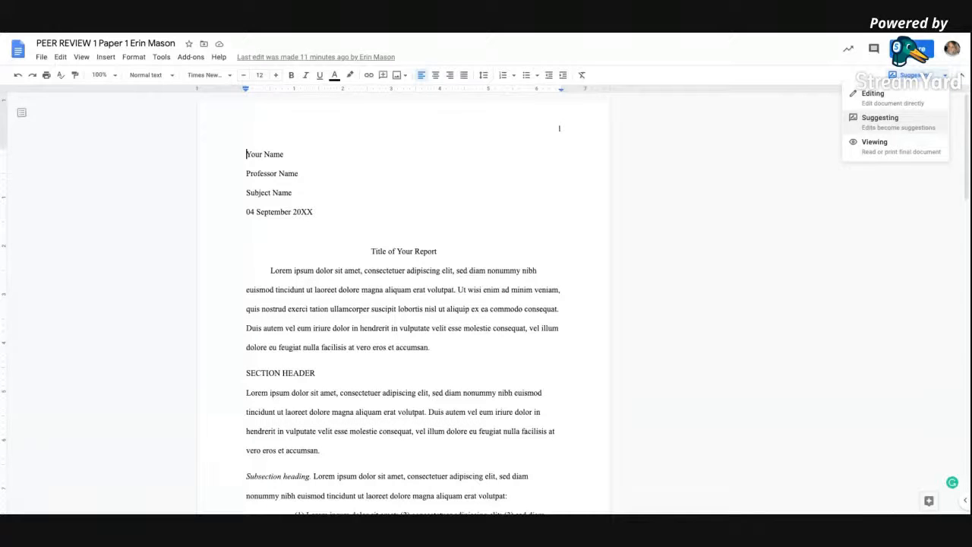
{"action": "left_click", "coordinate": [896, 122]}
{"action": "left_click", "coordinate": [921, 74]}
{"action": "left_click", "coordinate": [920, 101]}
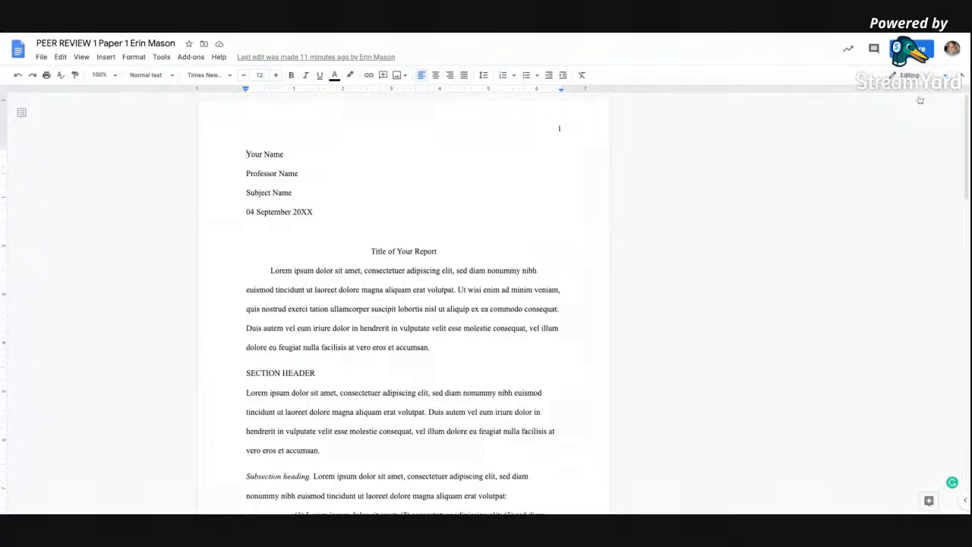
{"action": "left_click", "coordinate": [907, 75]}
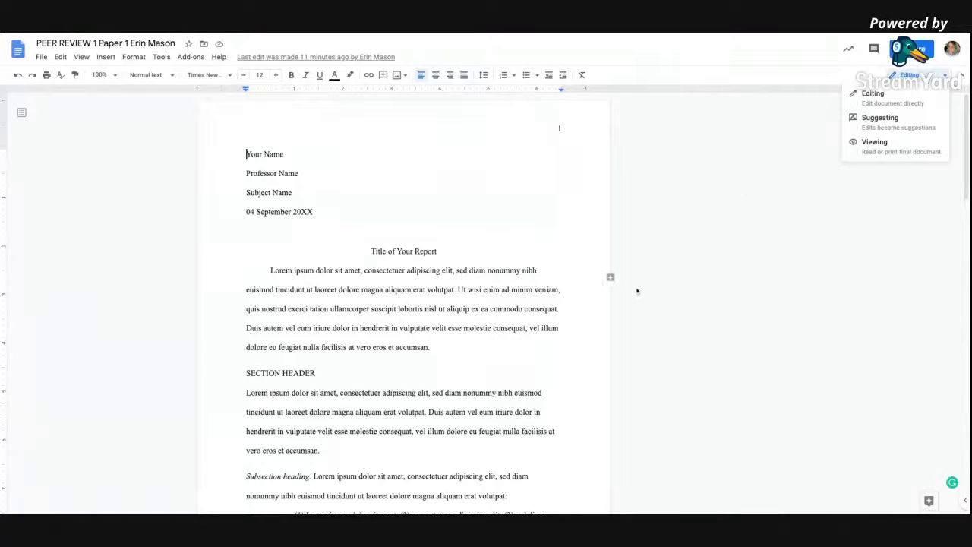
{"action": "left_click", "coordinate": [525, 308]}
{"action": "type", "text": "hkjhkljhkjhkjlh consequat. Duis autem vel eum iriure dolor in hendrerit in vulputate velit esse"}
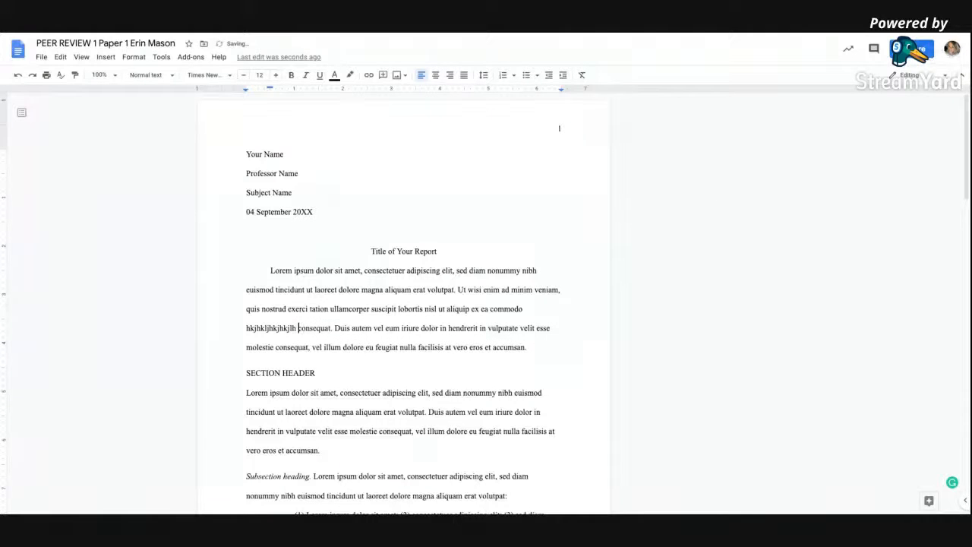
Step: Switch the document to Suggesting mode and suggest adding "gjgkljhkjhkjhkljhlkjhklj" before "consequat" in the first body paragraph
{"action": "left_click", "coordinate": [921, 75]}
{"action": "left_click", "coordinate": [902, 120]}
{"action": "type", "text": "gjgkljhkjhkjhkljhlkjhklj"}
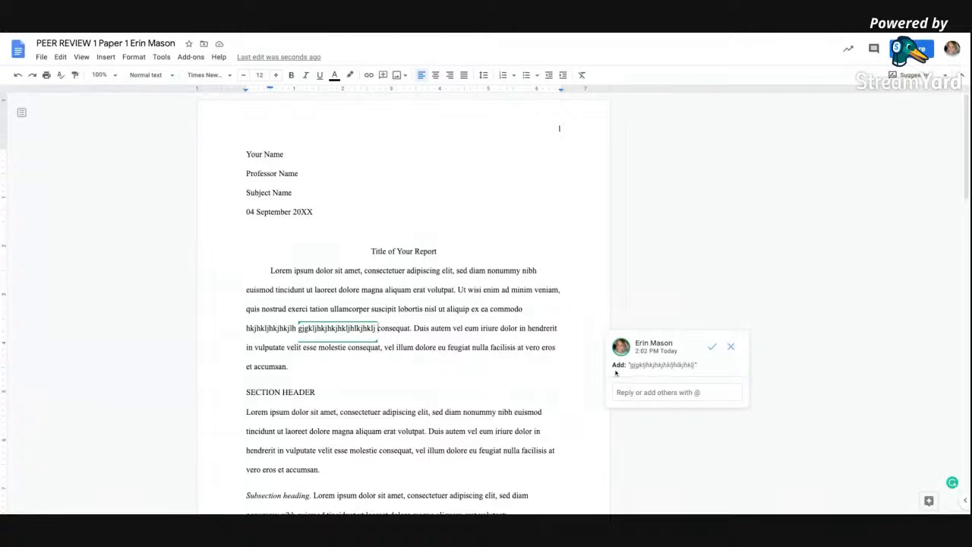
Step: Post the reply "al;ksjdf;lajsdfjal;skdjfklasd" to the text-insertion suggestion
{"action": "left_click", "coordinate": [660, 392]}
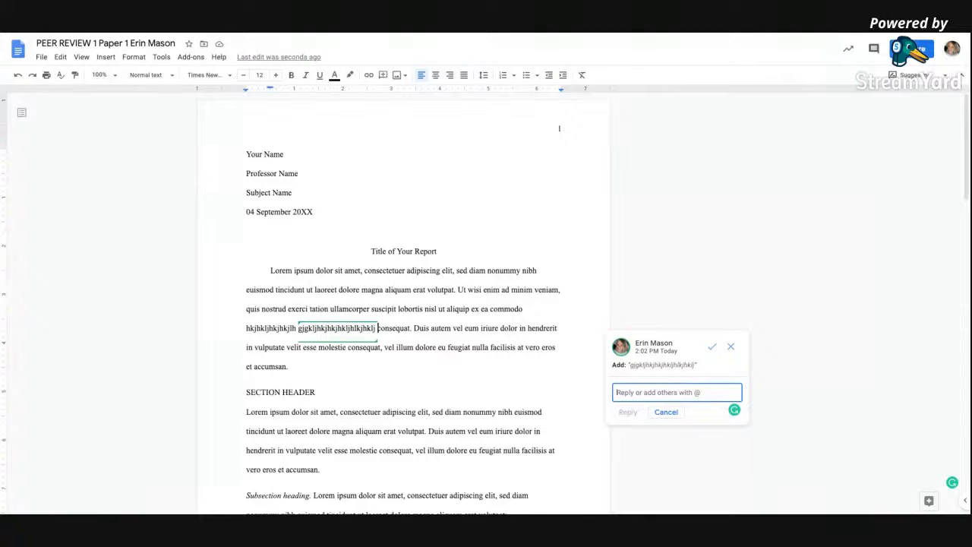
{"action": "type", "text": "al;ksjdf;lajsdfjal;skdjfklasd"}
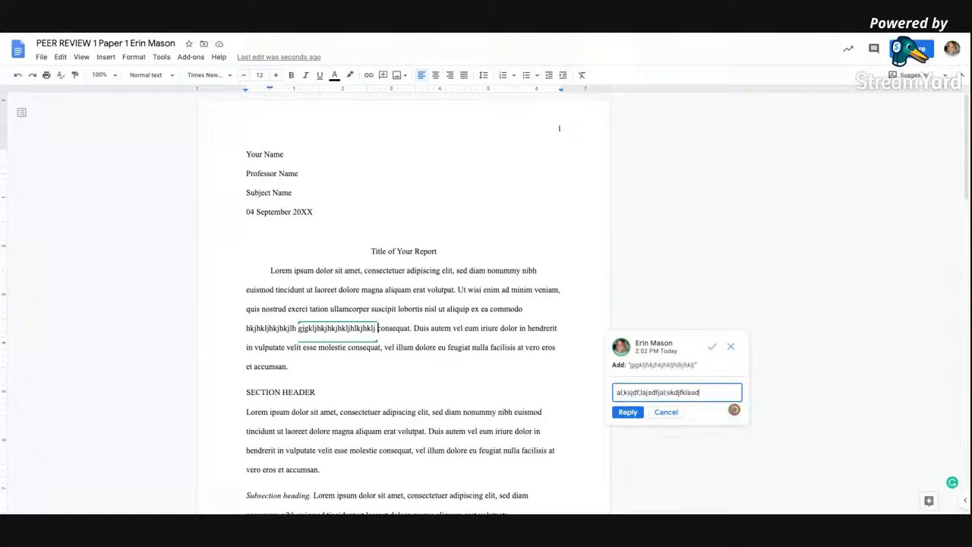
{"action": "left_click", "coordinate": [628, 411]}
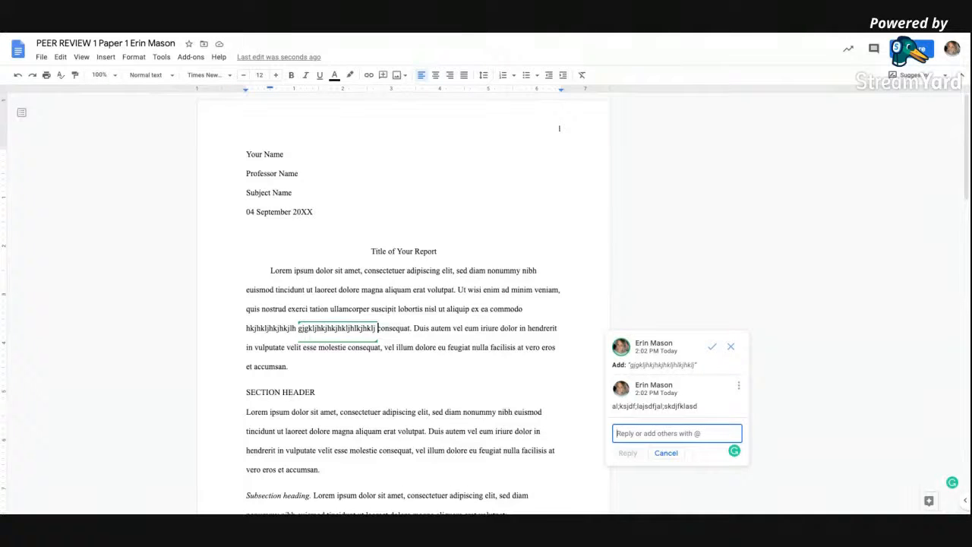
Step: Start a second reply with "@" to view the people who can be mentioned, and clear it unposted
{"action": "type", "text": "@"}
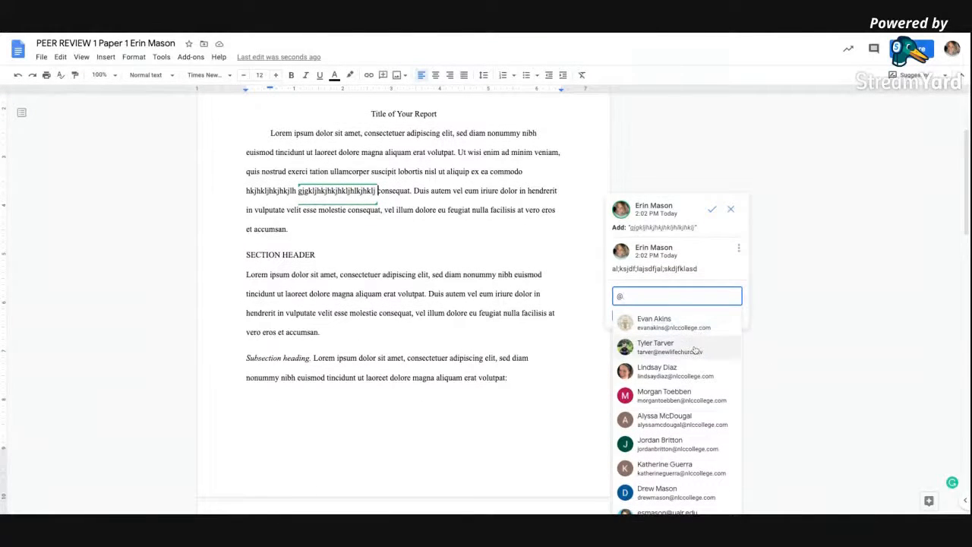
{"action": "left_click", "coordinate": [751, 241]}
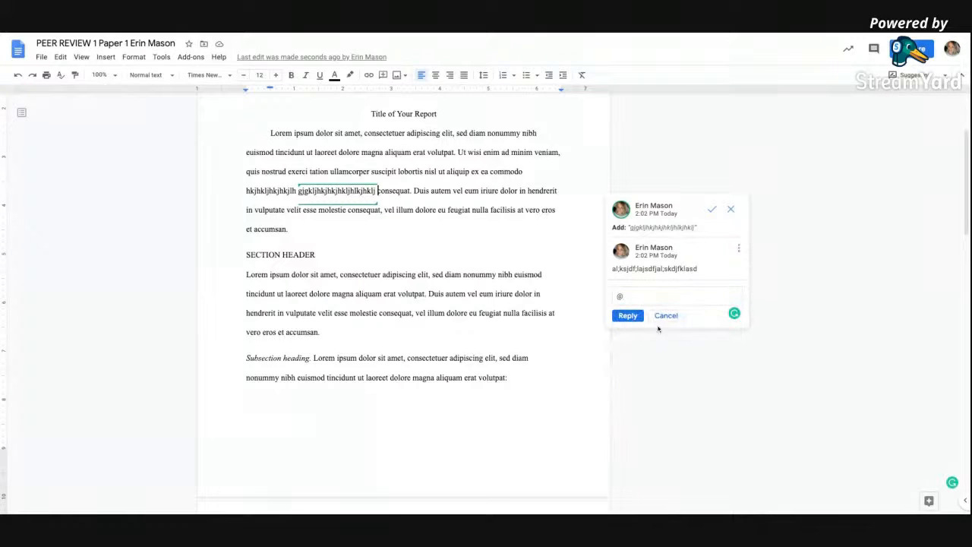
{"action": "left_click", "coordinate": [660, 301]}
{"action": "key", "text": "BackSpace"}
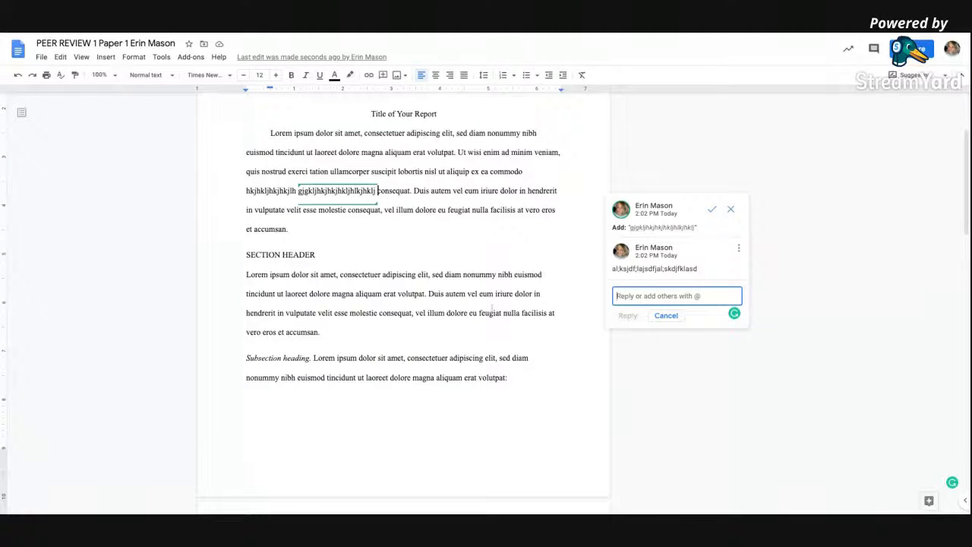
Step: Copy the whole paragraph under SECTION HEADER and suggest its deletion
{"action": "scroll", "coordinate": [493, 307], "scroll_direction": "up", "scroll_amount": 1}
{"action": "scroll", "coordinate": [403, 289], "scroll_direction": "up", "scroll_amount": 2}
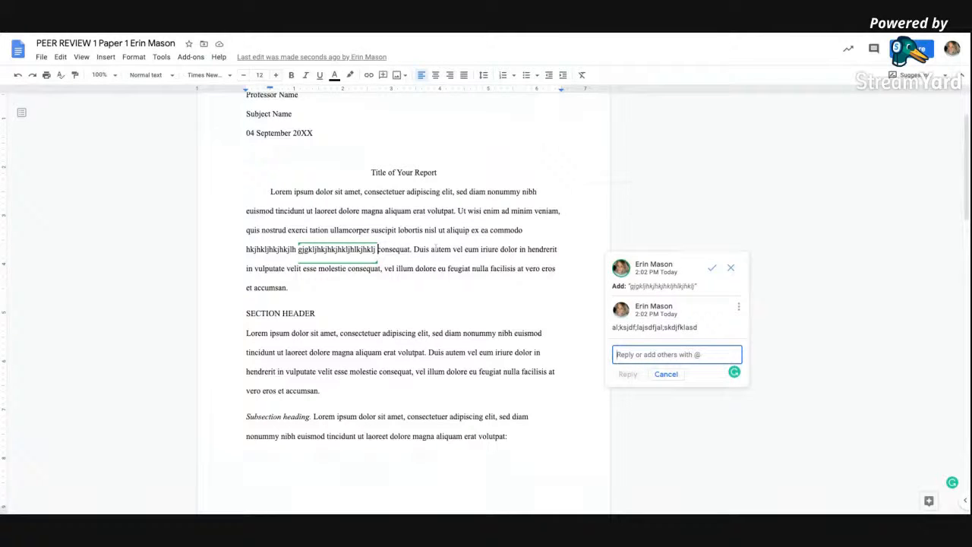
{"action": "triple_click", "coordinate": [415, 341]}
{"action": "key", "text": "ctrl+c"}
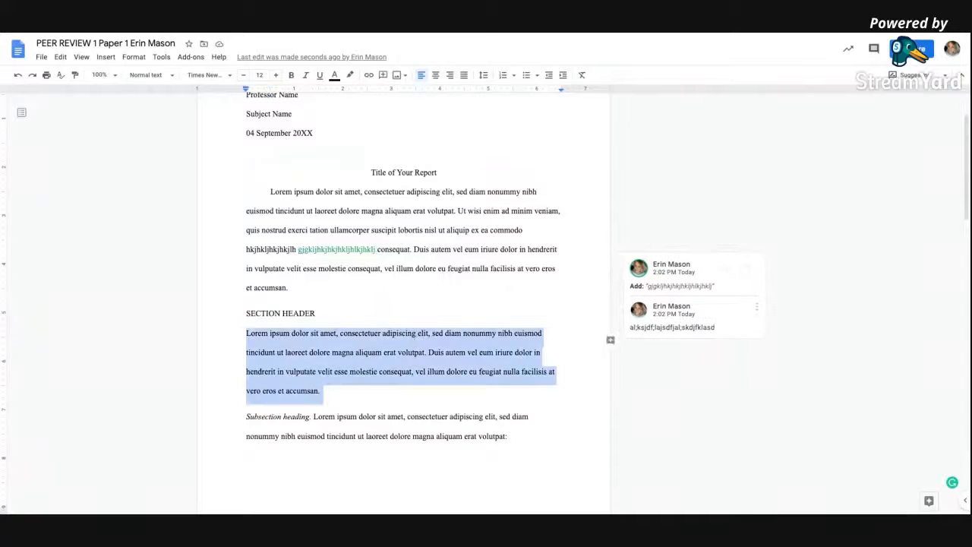
{"action": "key", "text": "BackSpace"}
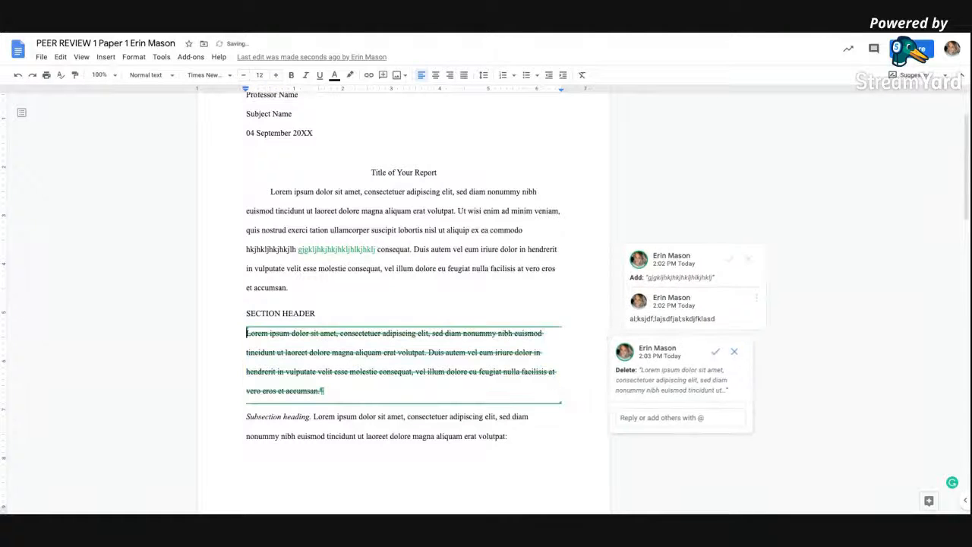
Step: Paste the copied paragraph above the subsection heading on page 2 as a suggestion and indent its first line
{"action": "scroll", "coordinate": [403, 304], "scroll_direction": "down", "scroll_amount": 4}
{"action": "scroll", "coordinate": [402, 303], "scroll_direction": "down", "scroll_amount": 3}
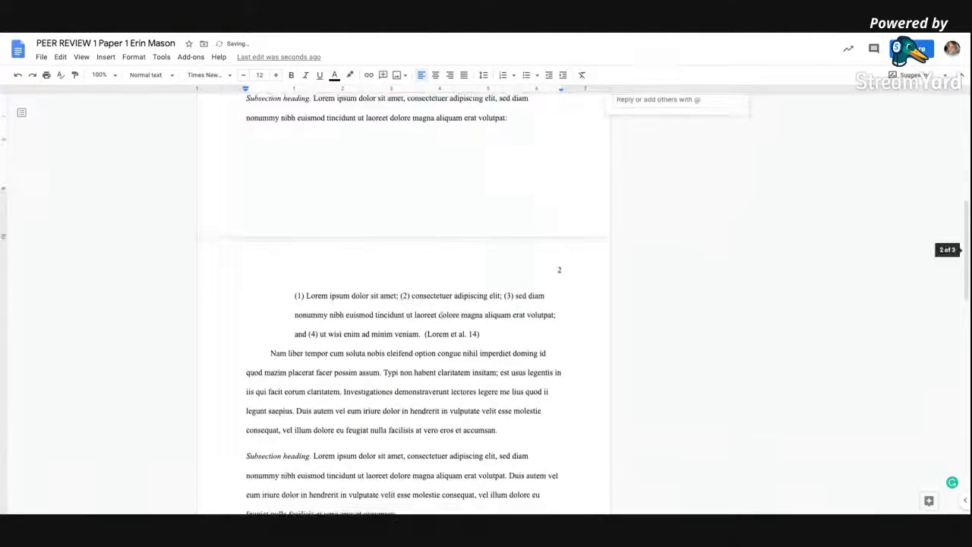
{"action": "left_click", "coordinate": [246, 388]}
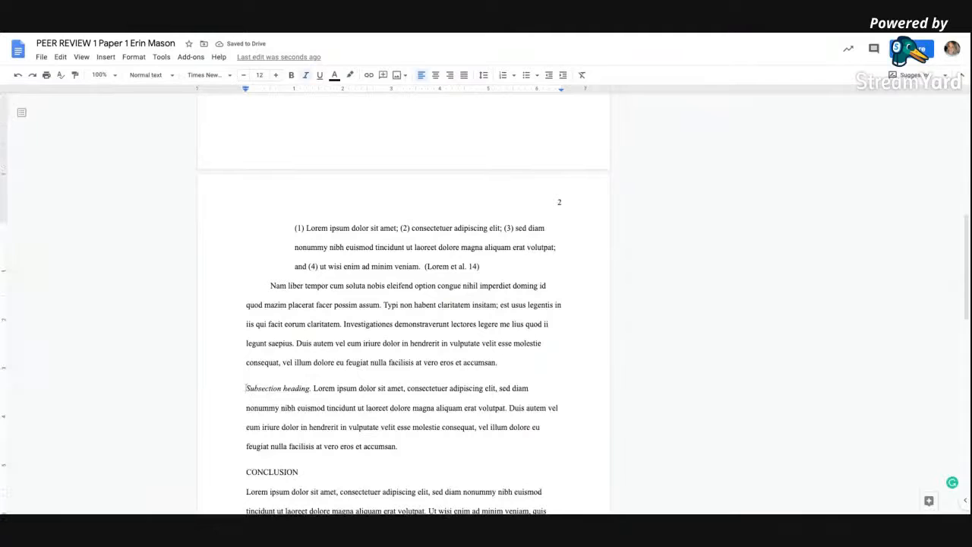
{"action": "key", "text": "ctrl+v"}
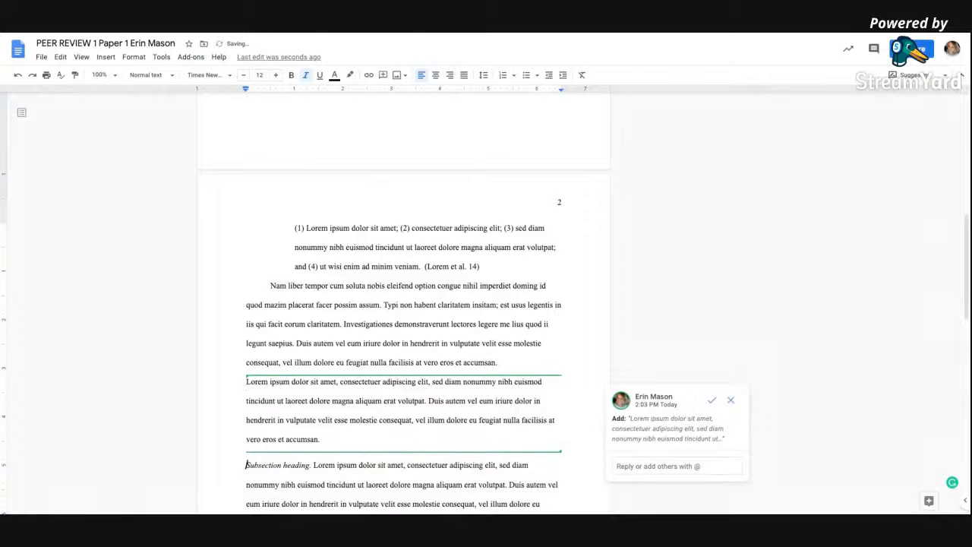
{"action": "scroll", "coordinate": [410, 380], "scroll_direction": "up", "scroll_amount": 3}
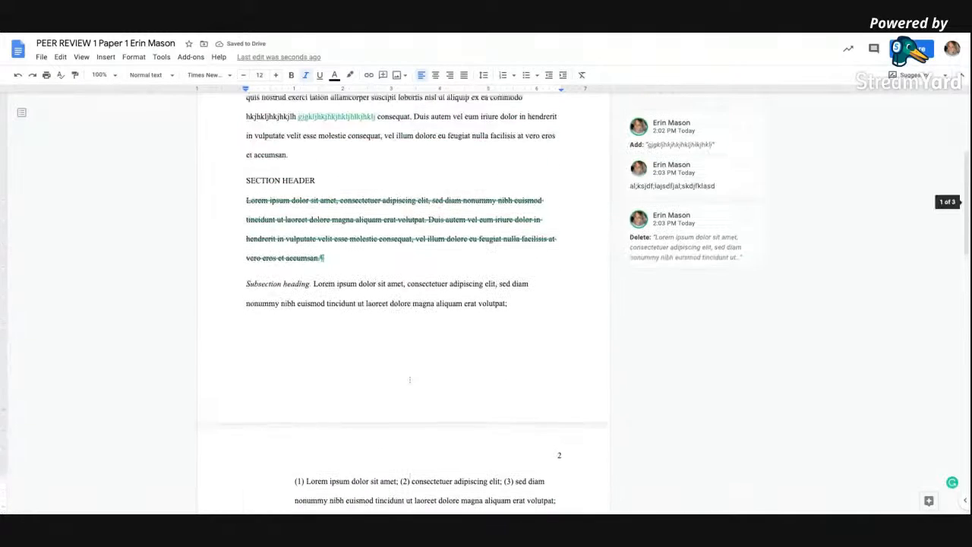
{"action": "scroll", "coordinate": [410, 342], "scroll_direction": "down", "scroll_amount": 3}
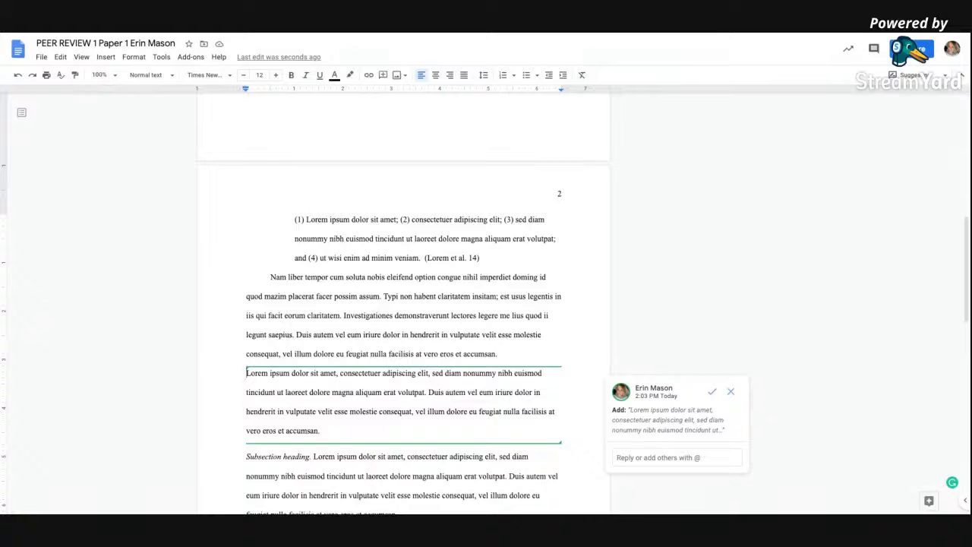
{"action": "key", "text": "Tab"}
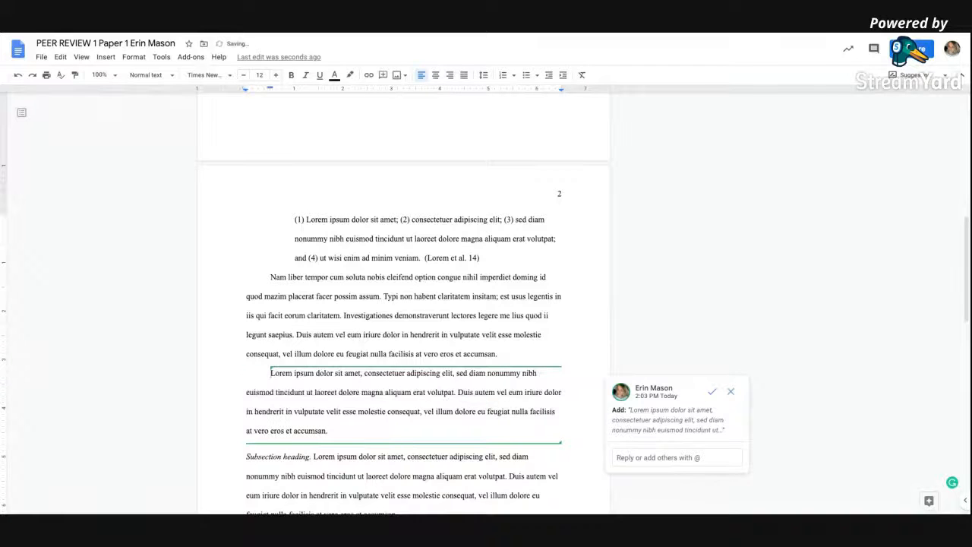
Step: Add the author's last name before the page number in the page header and align the header text to the right
{"action": "scroll", "coordinate": [403, 304], "scroll_direction": "down", "scroll_amount": 4}
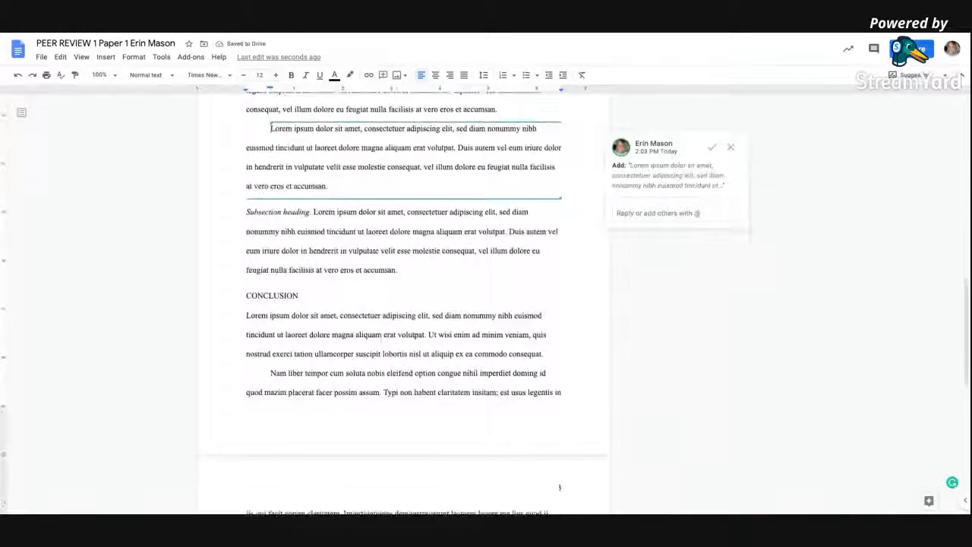
{"action": "scroll", "coordinate": [403, 303], "scroll_direction": "up", "scroll_amount": 2}
{"action": "scroll", "coordinate": [380, 373], "scroll_direction": "up", "scroll_amount": 8}
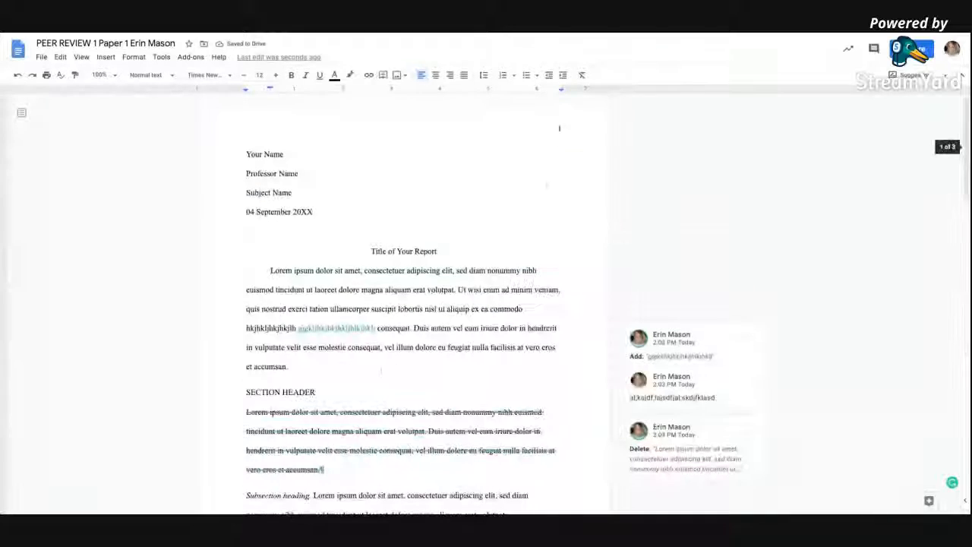
{"action": "double_click", "coordinate": [542, 128]}
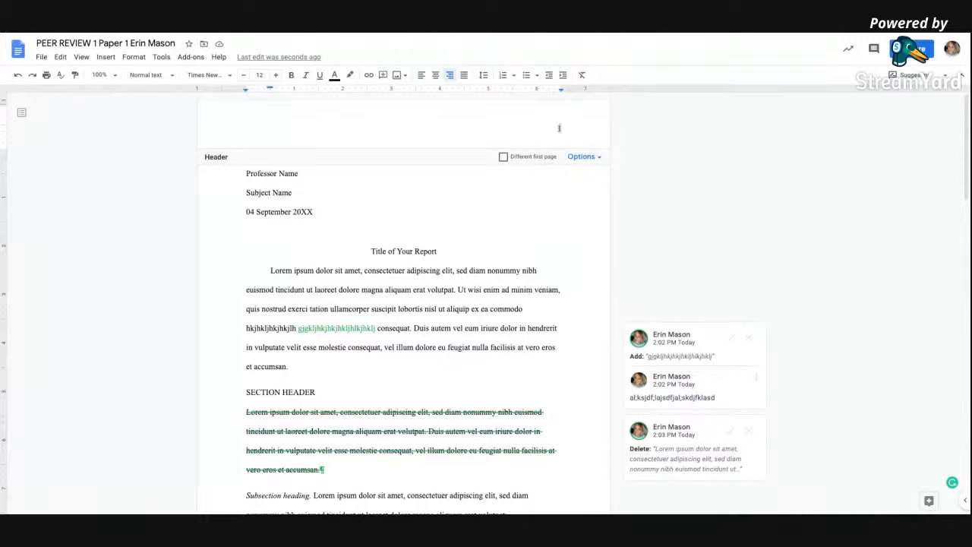
{"action": "type", "text": "kjh"}
{"action": "key", "text": "BackSpace"}
{"action": "key", "text": "BackSpace"}
{"action": "key", "text": "BackSpace"}
{"action": "key", "text": "ctrl+shift+l"}
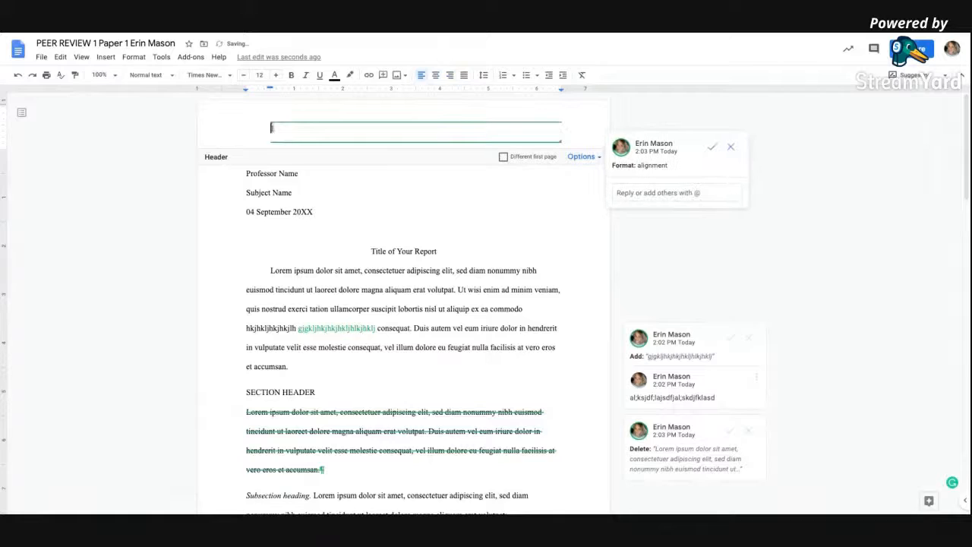
{"action": "type", "text": "Mason"}
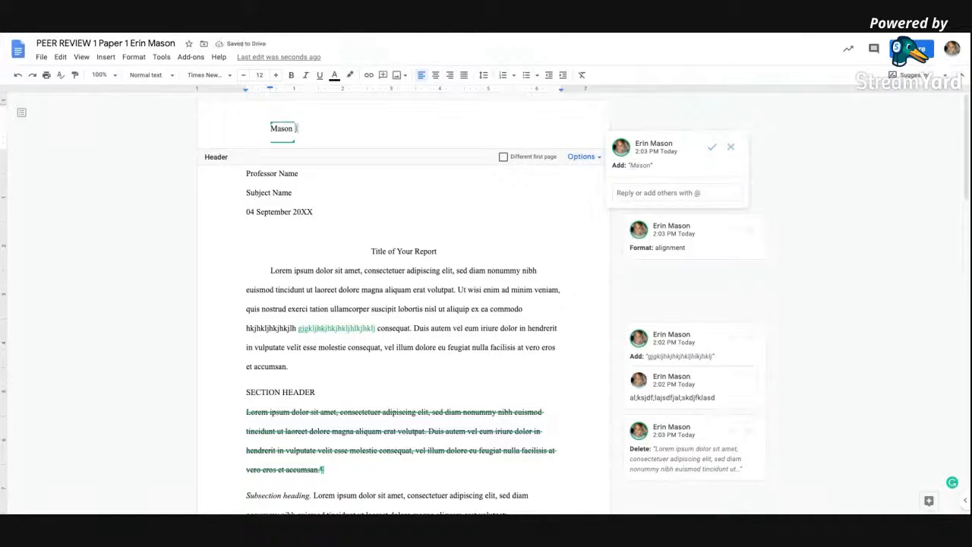
{"action": "left_click", "coordinate": [449, 79]}
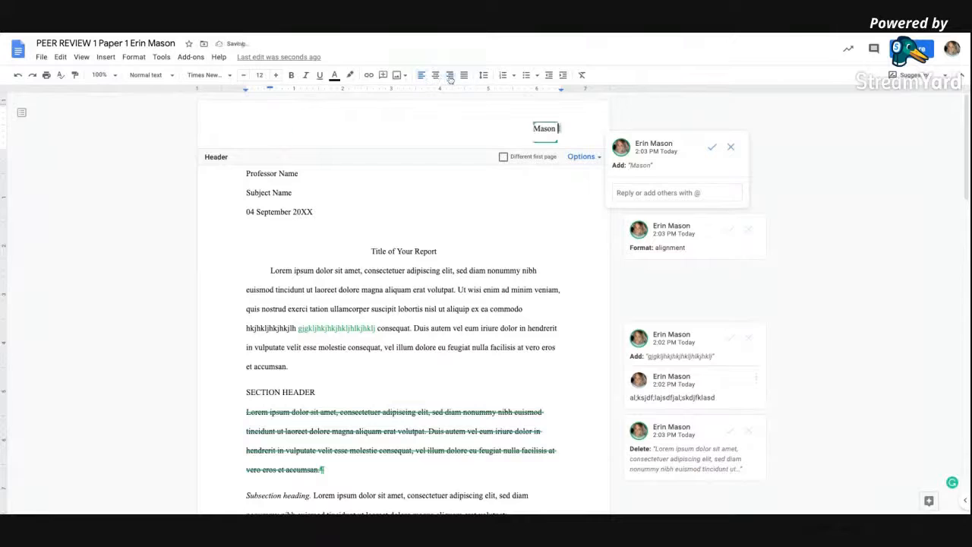
{"action": "type", "text": "1"}
{"action": "left_click", "coordinate": [495, 233]}
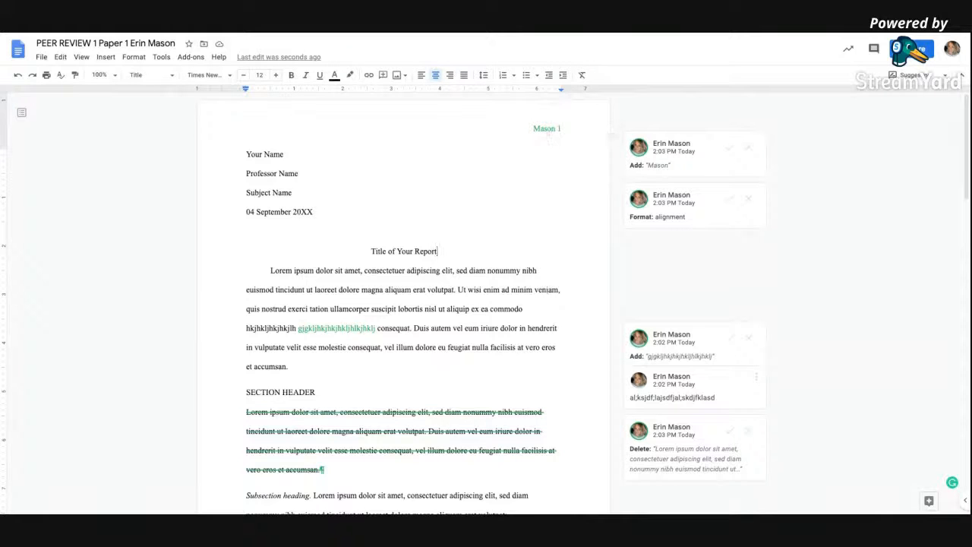
{"action": "left_click", "coordinate": [544, 129]}
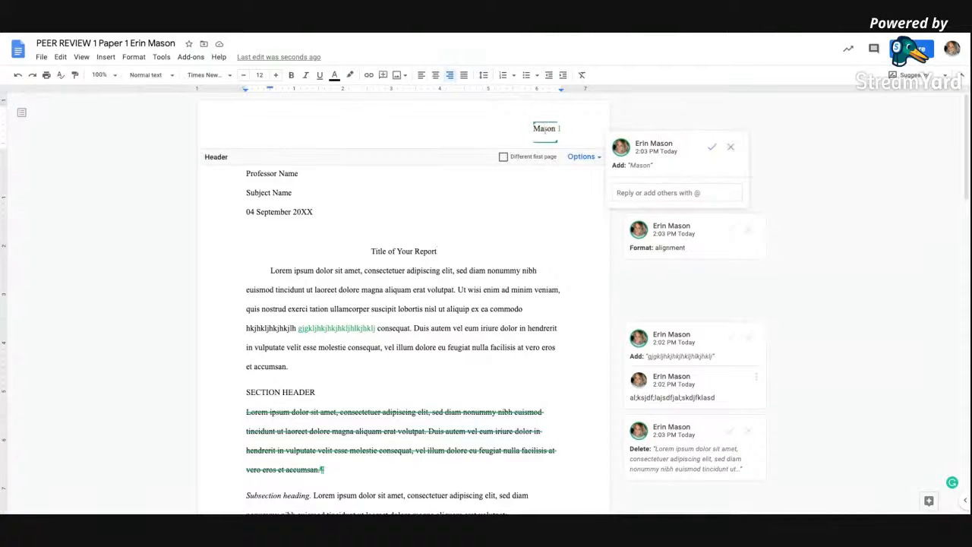
{"action": "double_click", "coordinate": [545, 129]}
{"action": "left_click", "coordinate": [542, 271]}
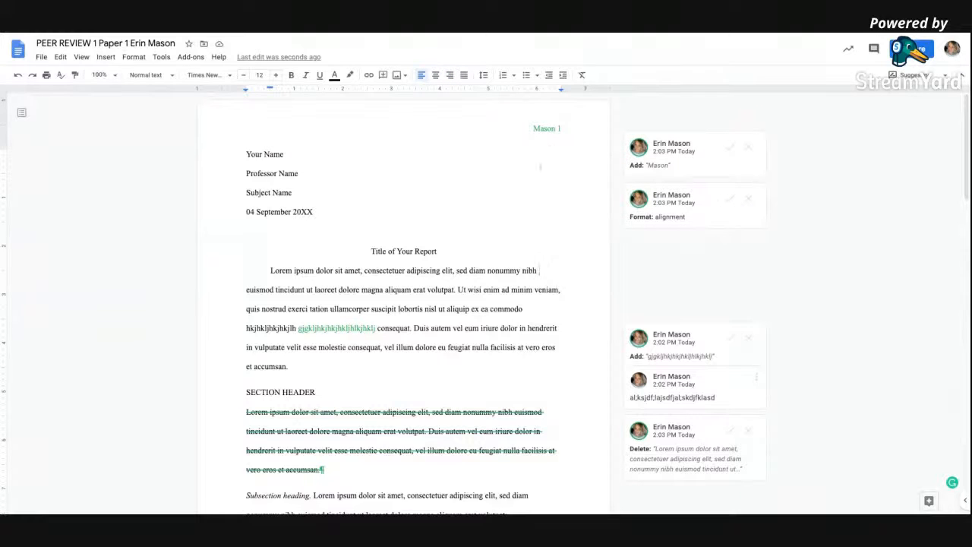
Step: Insert a page break before the Works Cited heading as a suggestion so the list starts on a new page
{"action": "scroll", "coordinate": [539, 210], "scroll_direction": "down", "scroll_amount": 3}
{"action": "scroll", "coordinate": [539, 209], "scroll_direction": "down", "scroll_amount": 10}
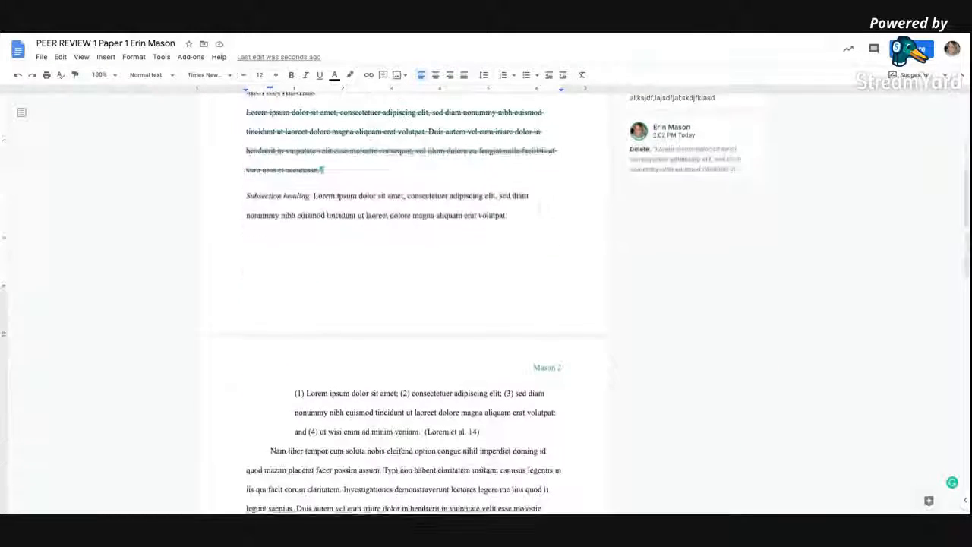
{"action": "scroll", "coordinate": [529, 210], "scroll_direction": "down", "scroll_amount": 10}
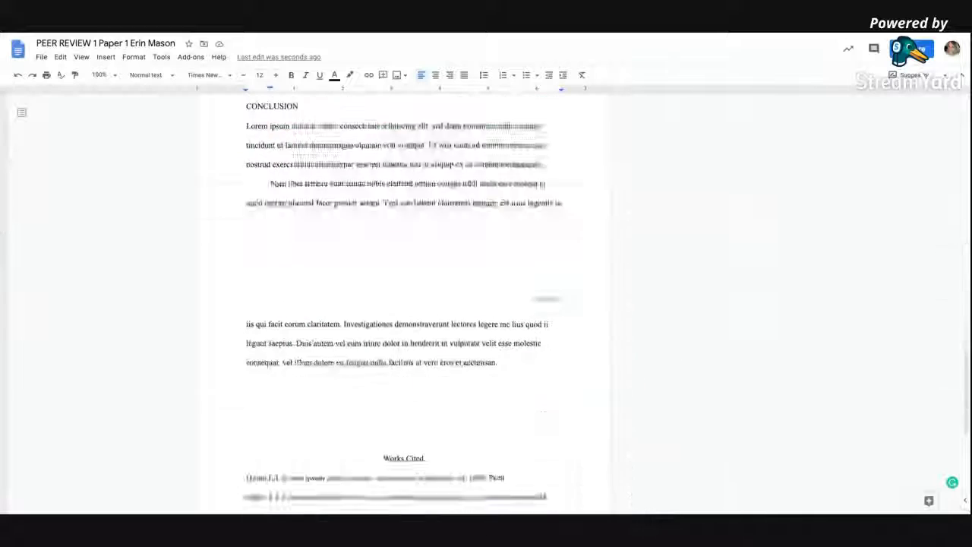
{"action": "left_click", "coordinate": [403, 148]}
{"action": "left_click", "coordinate": [375, 194]}
{"action": "left_click", "coordinate": [377, 203]}
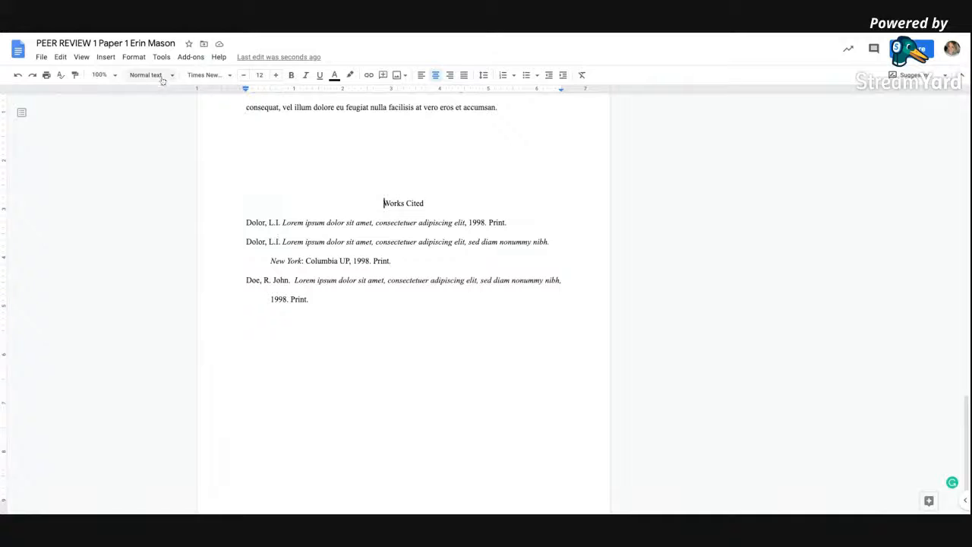
{"action": "left_click", "coordinate": [123, 58]}
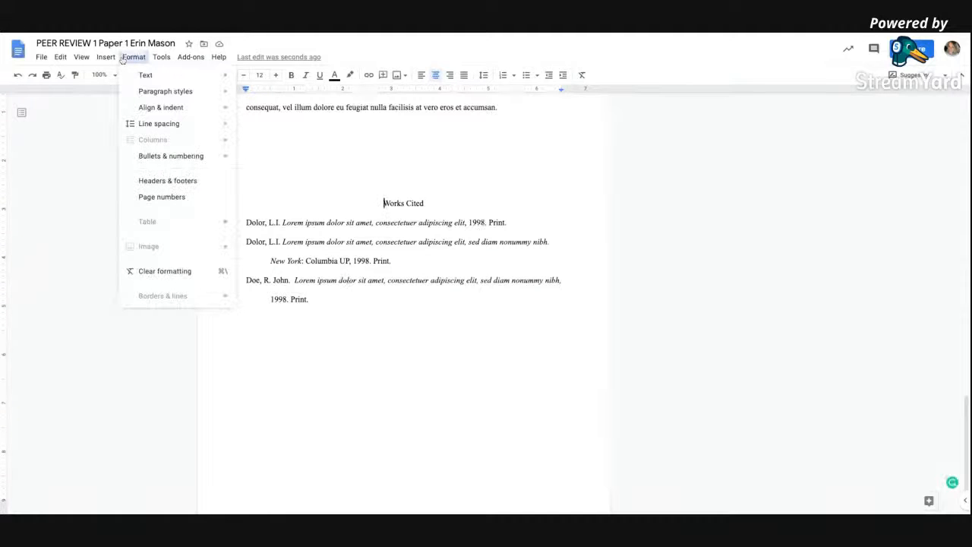
{"action": "mouse_move", "coordinate": [109, 58]}
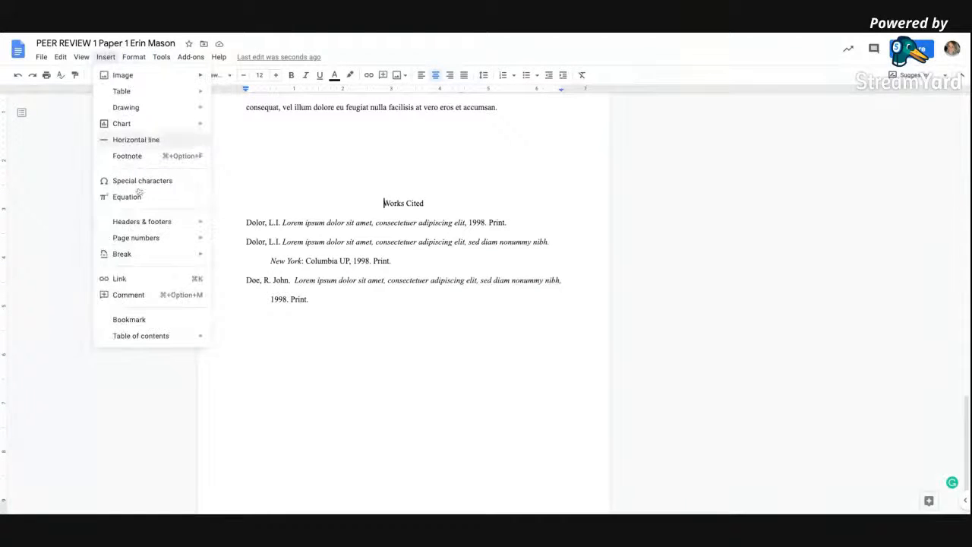
{"action": "mouse_move", "coordinate": [182, 253]}
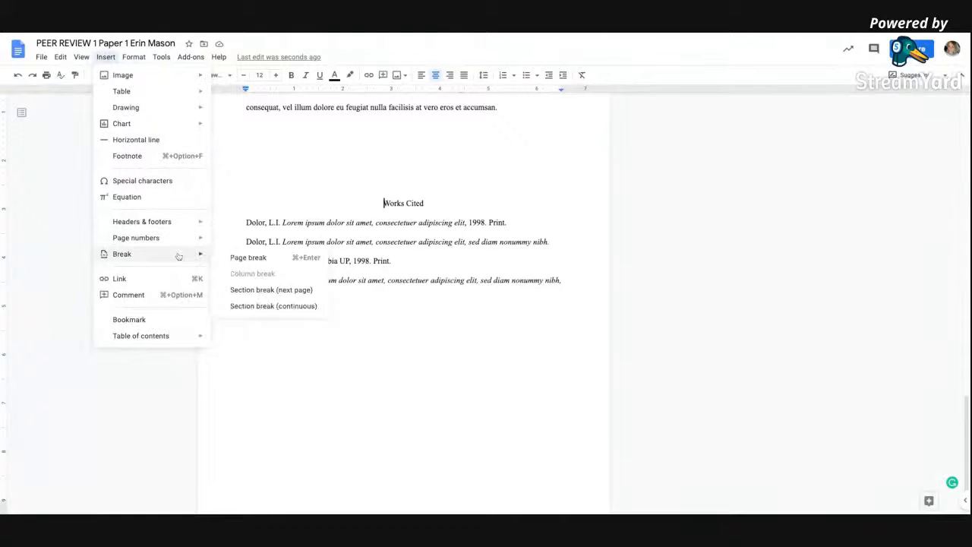
{"action": "left_click", "coordinate": [230, 258]}
{"action": "scroll", "coordinate": [545, 105], "scroll_direction": "up", "scroll_amount": 1}
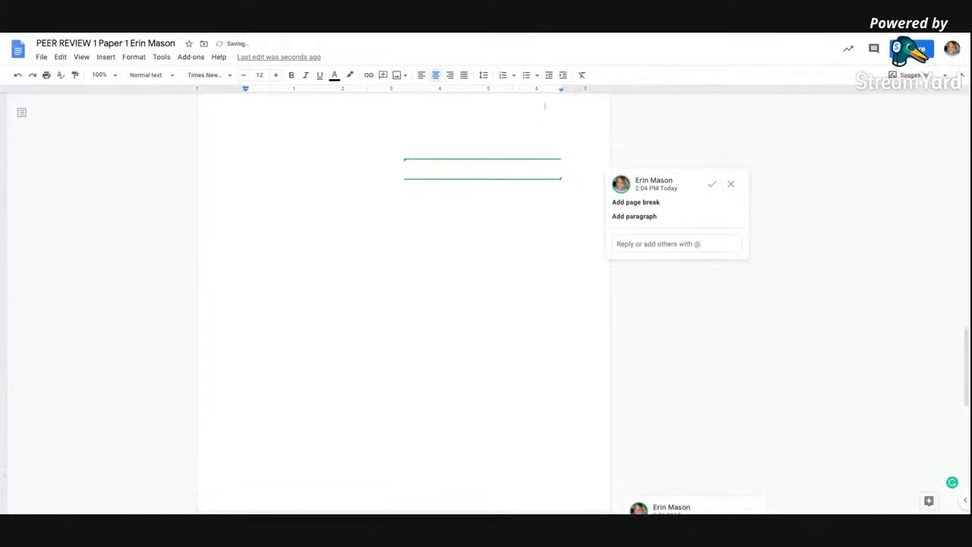
{"action": "scroll", "coordinate": [532, 314], "scroll_direction": "down", "scroll_amount": 5}
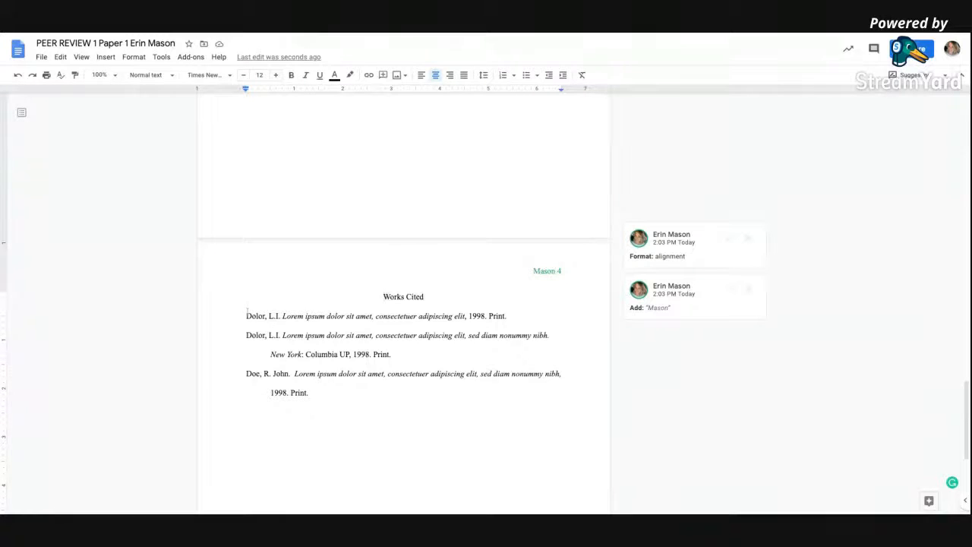
Step: Copy the whole last entry in the Works Cited list and suggest its deletion
{"action": "double_click", "coordinate": [249, 375]}
{"action": "left_click", "coordinate": [248, 375]}
{"action": "triple_click", "coordinate": [247, 374]}
{"action": "key", "text": "ctrl+c"}
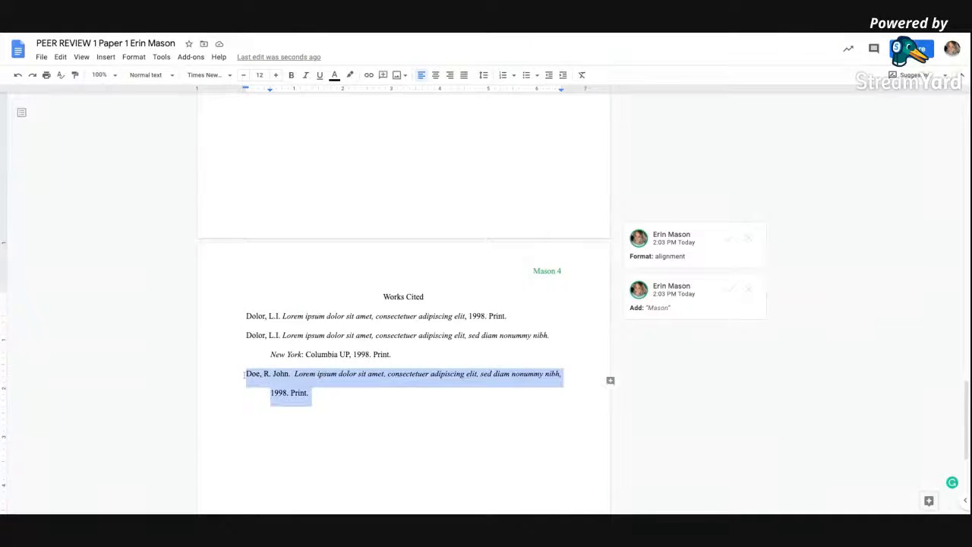
{"action": "key", "text": "Delete"}
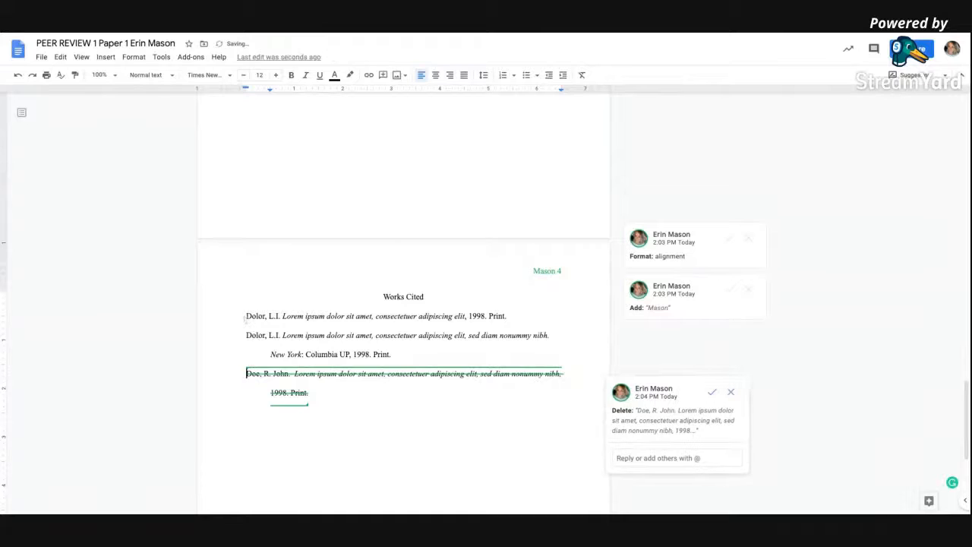
Step: Paste the copied entry above the first Works Cited entry as a suggestion to put the list in alphabetical order
{"action": "left_click", "coordinate": [245, 317]}
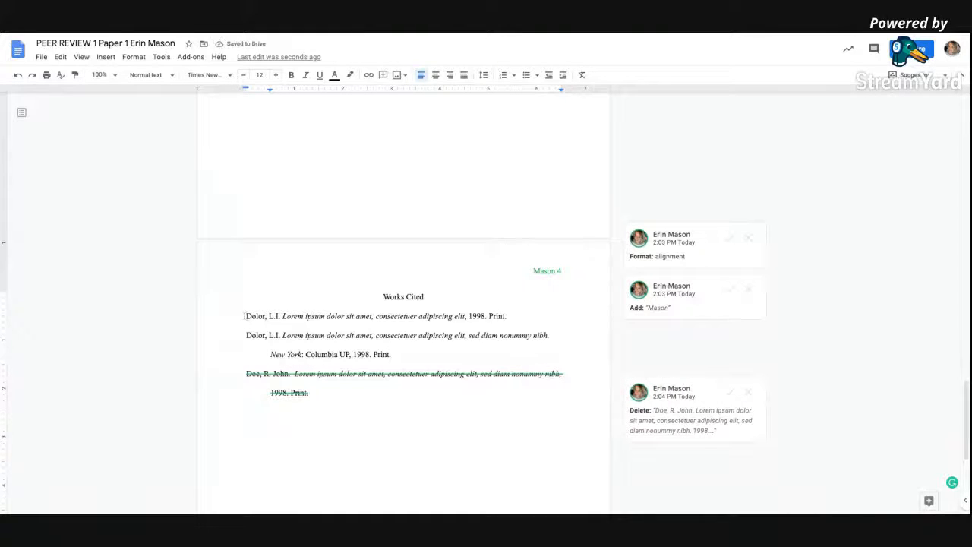
{"action": "key", "text": "ctrl+v"}
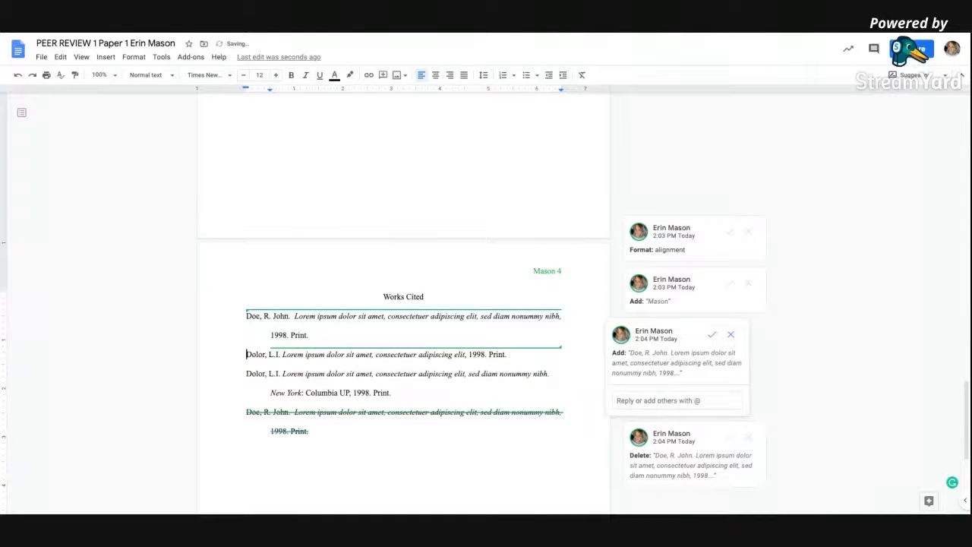
{"action": "left_click", "coordinate": [342, 374]}
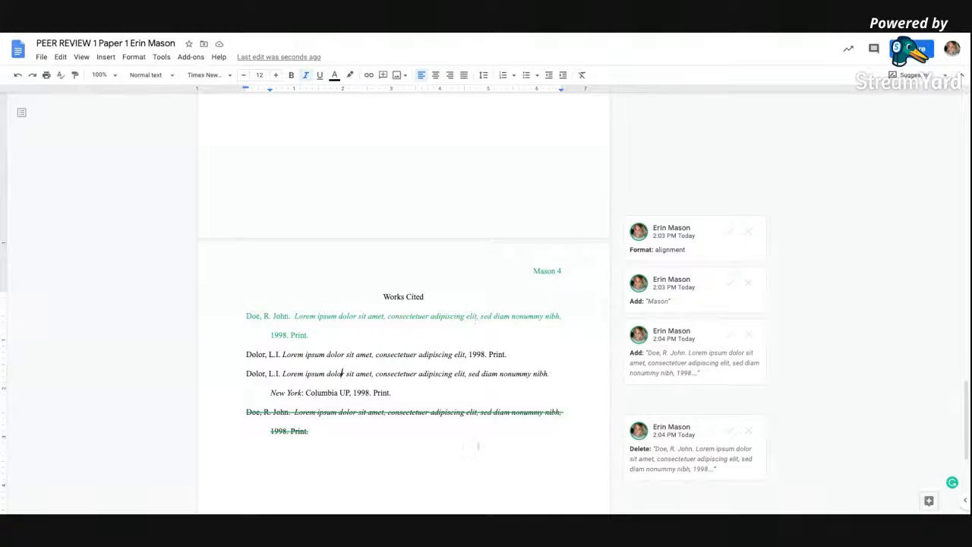
Step: Review the suggested edits from the Works Cited page back up to the start of the paper
{"action": "scroll", "coordinate": [471, 446], "scroll_direction": "up", "scroll_amount": 15}
{"action": "scroll", "coordinate": [471, 304], "scroll_direction": "up", "scroll_amount": 5}
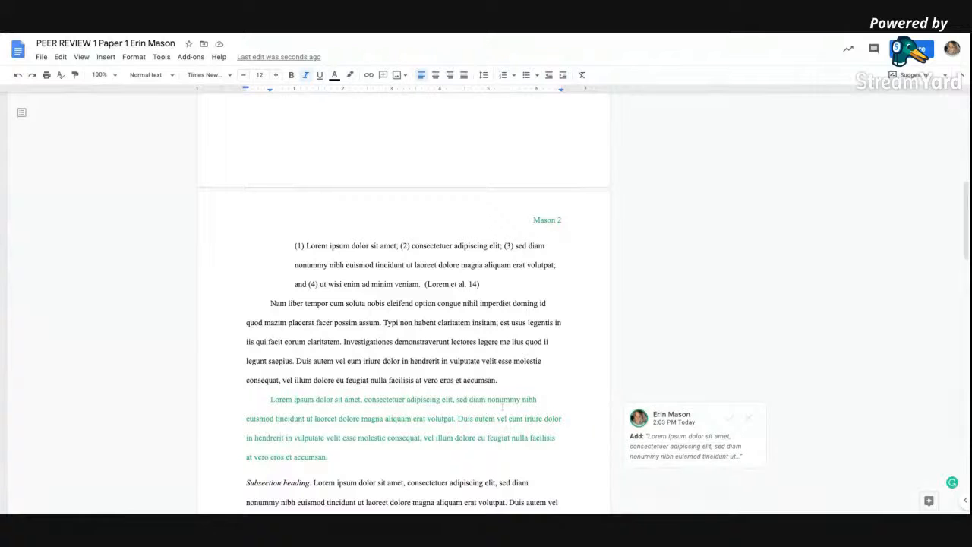
{"action": "scroll", "coordinate": [502, 408], "scroll_direction": "up", "scroll_amount": 5}
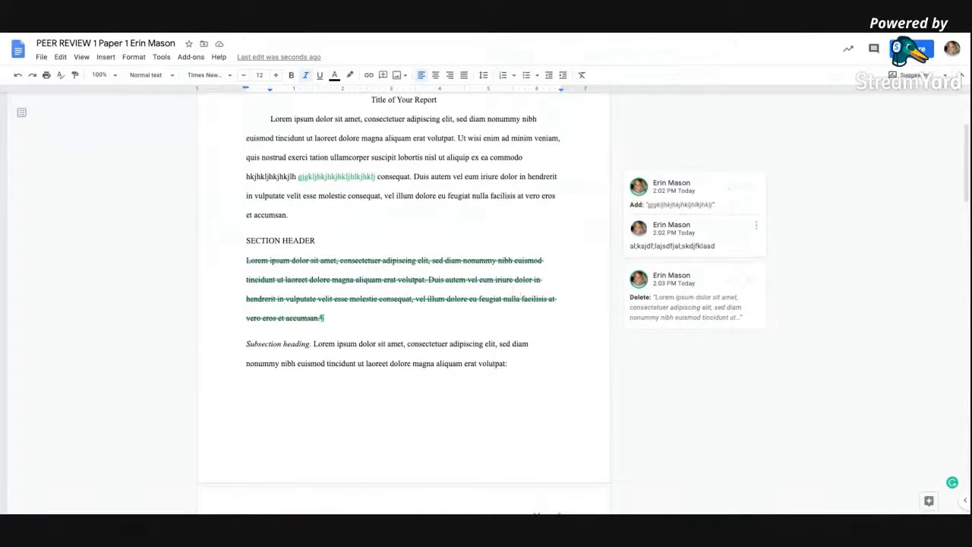
{"action": "scroll", "coordinate": [474, 228], "scroll_direction": "up", "scroll_amount": 2}
{"action": "scroll", "coordinate": [336, 240], "scroll_direction": "up", "scroll_amount": 2}
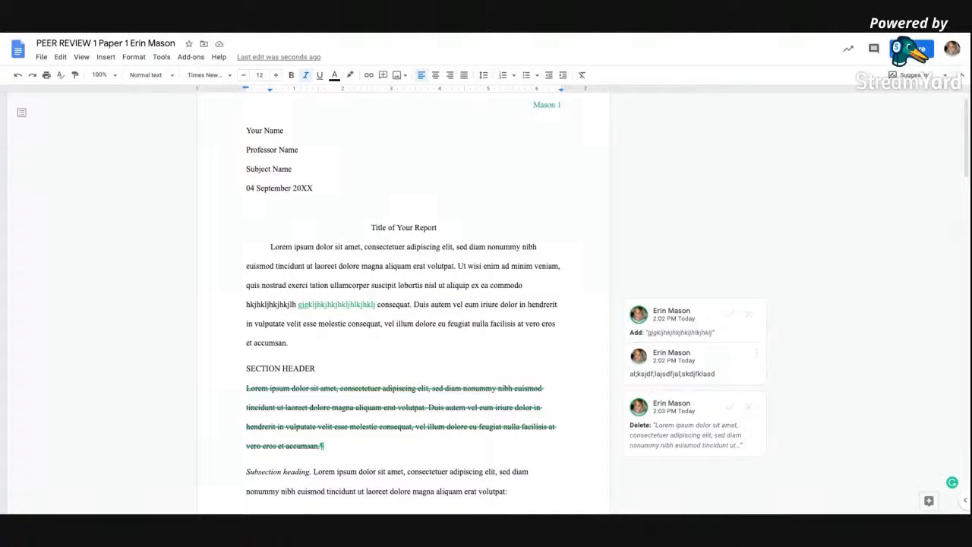
{"action": "scroll", "coordinate": [403, 304], "scroll_direction": "up", "scroll_amount": 1}
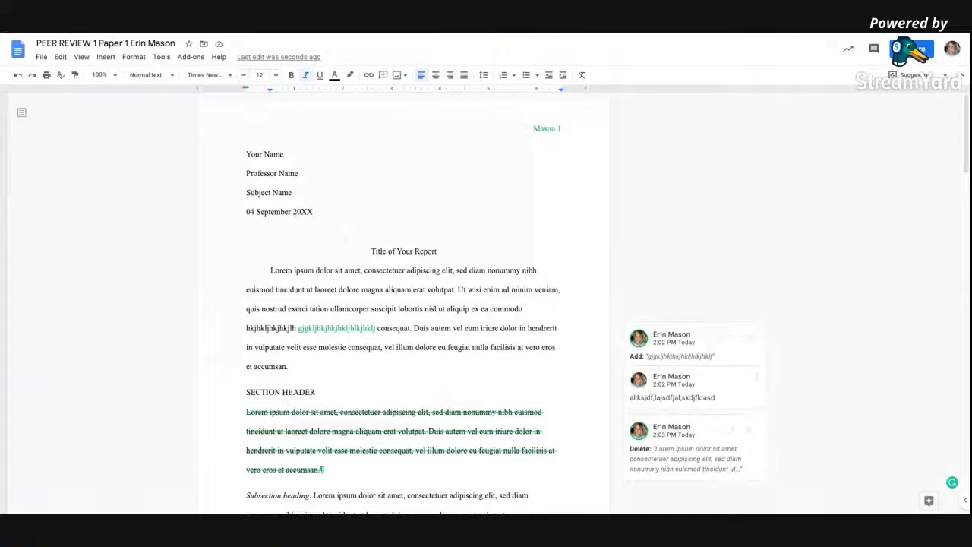